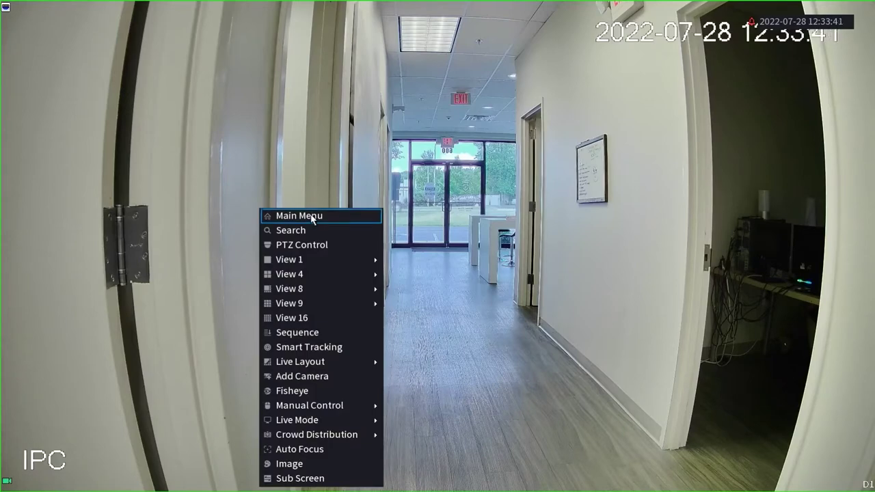
Open the NVR main menu from the live view's right-click context menu
click(311, 216)
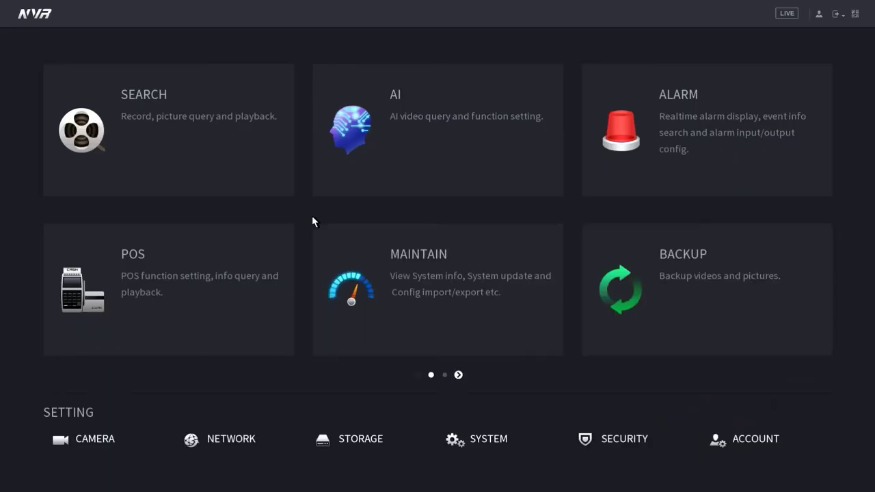
Turn on the IVS smart plan for channel D1 under AI > Parameters > Smart Plan
click(434, 147)
click(129, 71)
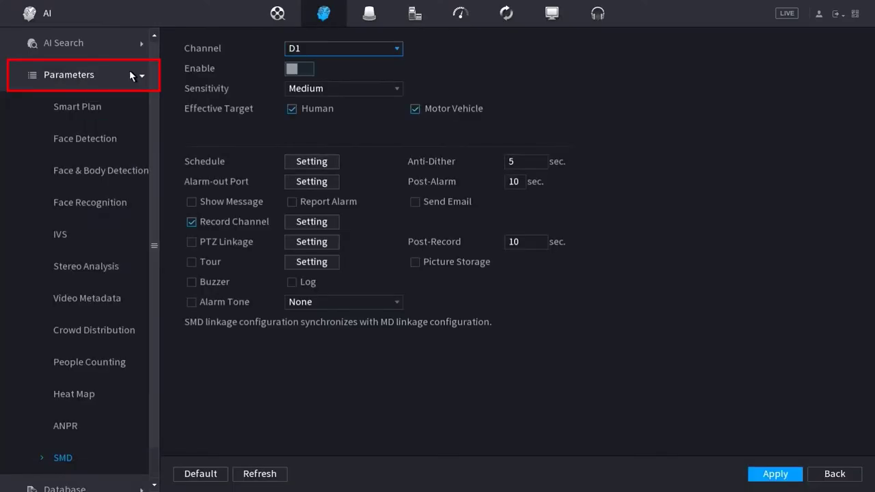
click(103, 108)
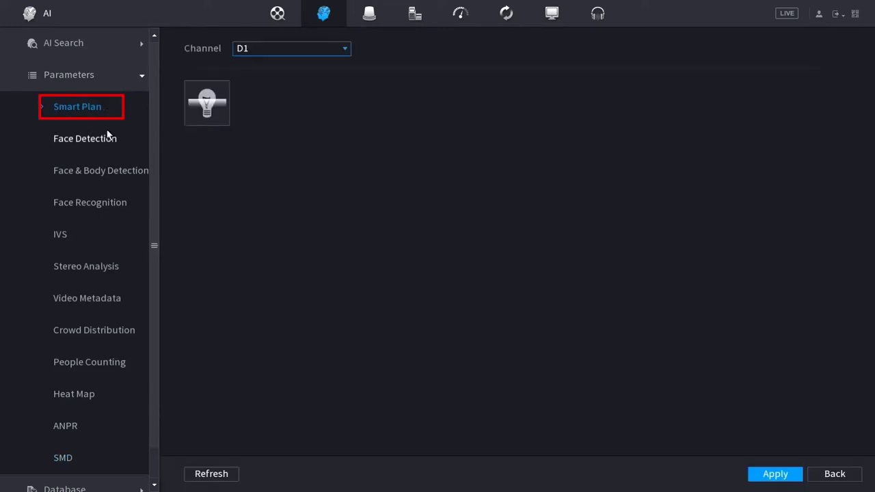
click(213, 115)
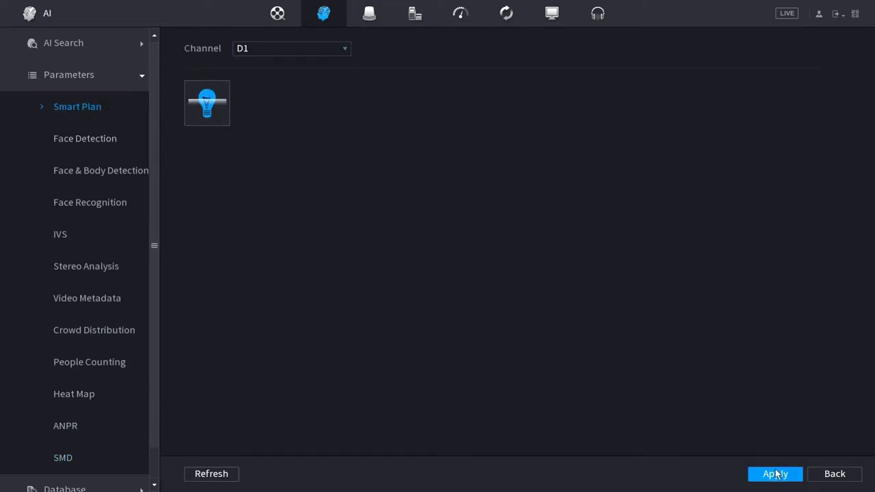
Add Rule1 to D1's IVS list as a Tripwire rule and start editing its line
click(70, 238)
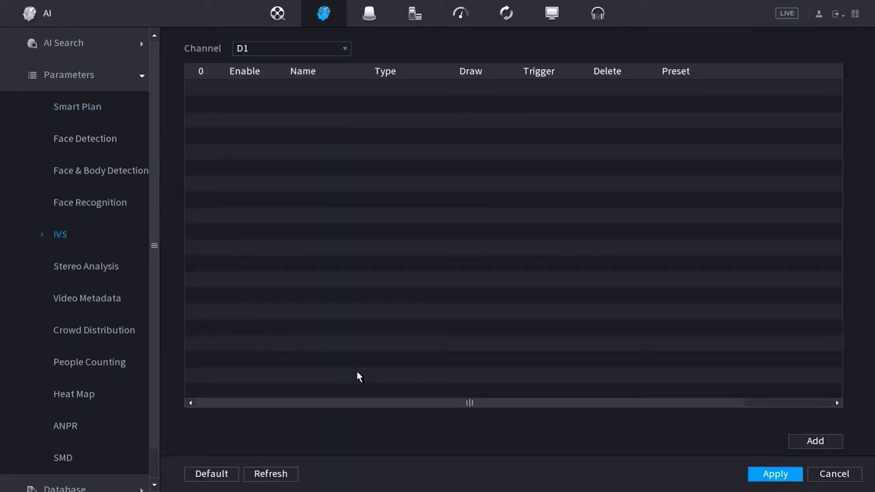
click(815, 443)
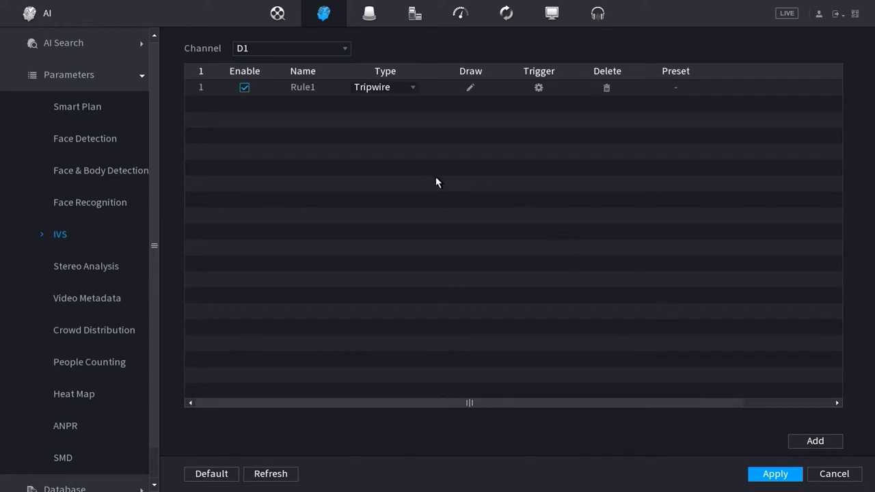
click(403, 88)
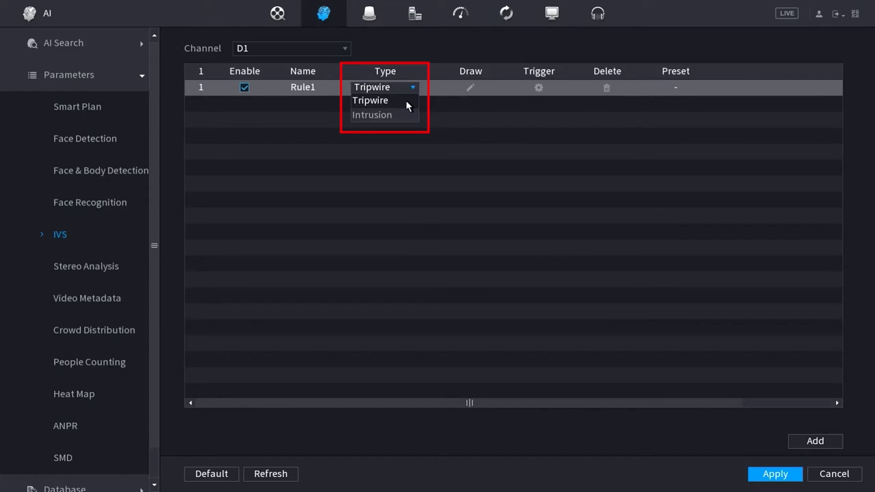
click(406, 100)
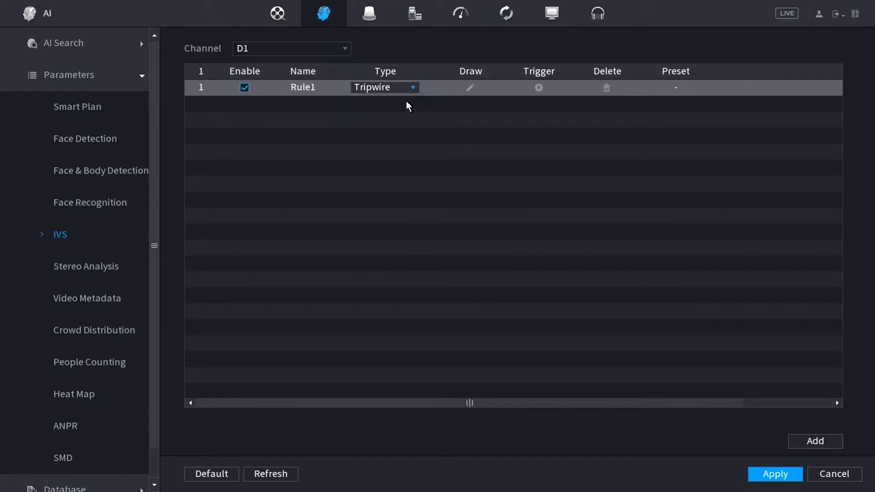
click(470, 88)
Rename the tripwire rule from Rule1 to 'test' with the on-screen keyboard
click(470, 87)
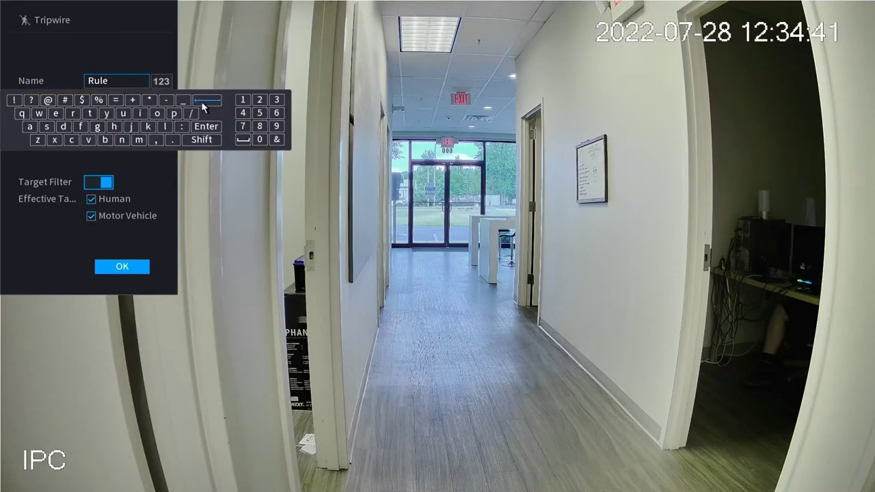
click(205, 99)
click(205, 100)
click(90, 114)
click(55, 113)
click(90, 114)
click(200, 125)
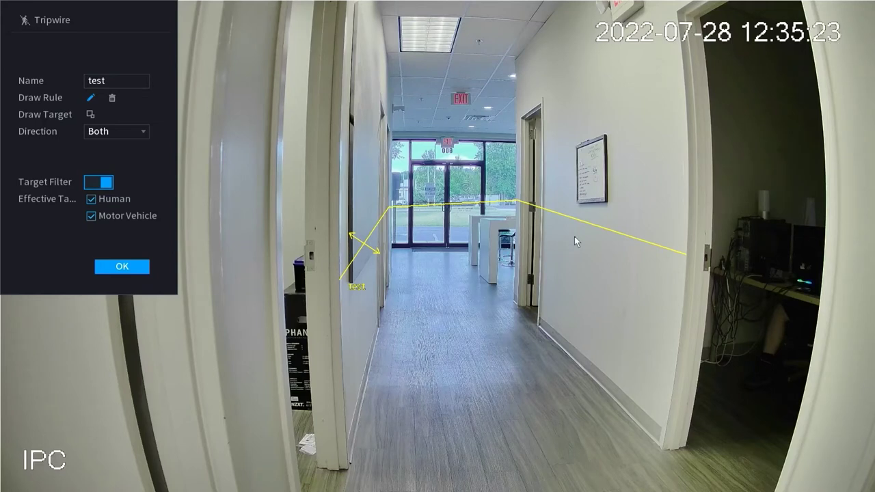
Try the A to B direction, then set the test tripwire back to Both
click(142, 136)
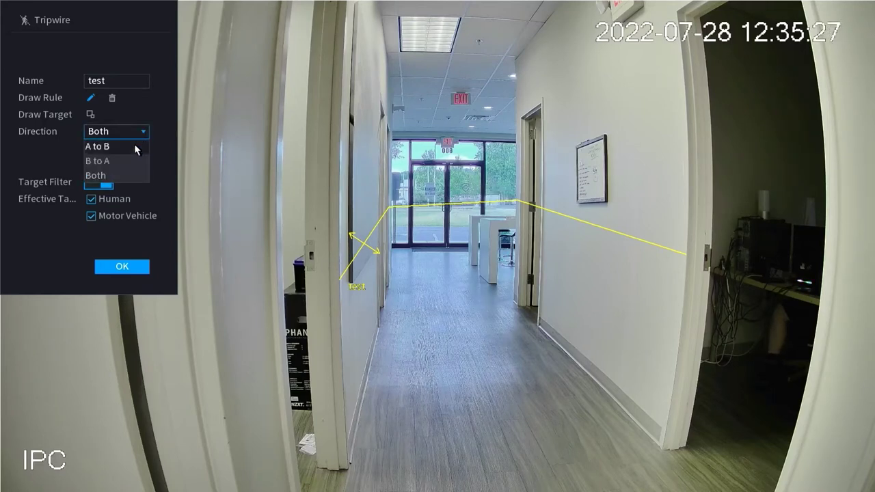
click(134, 144)
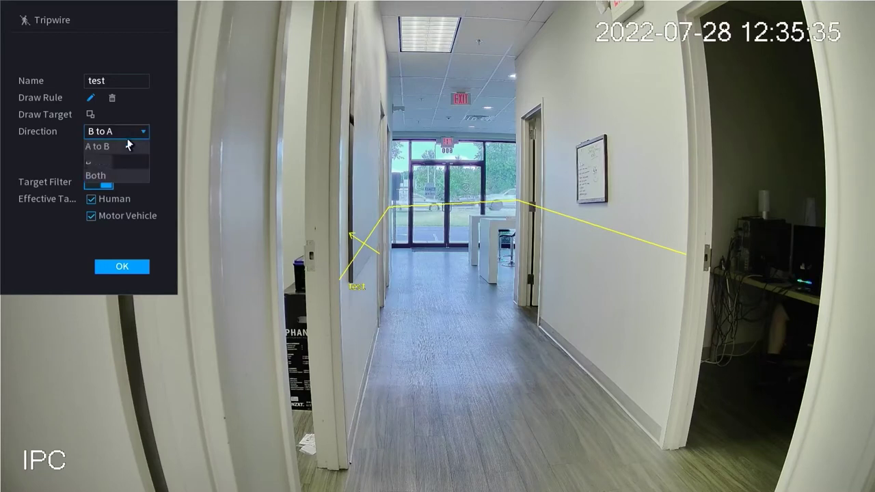
click(118, 176)
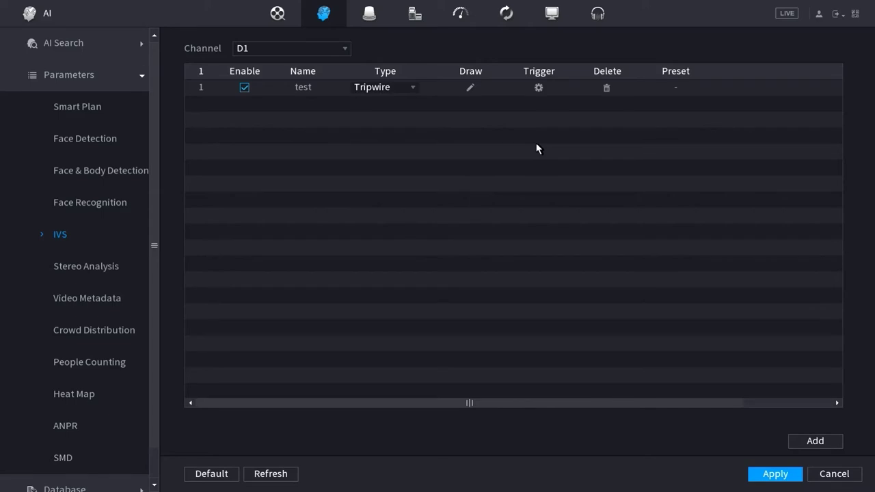
Review the test rule's trigger actions and apply D1's IVS rule settings
click(538, 88)
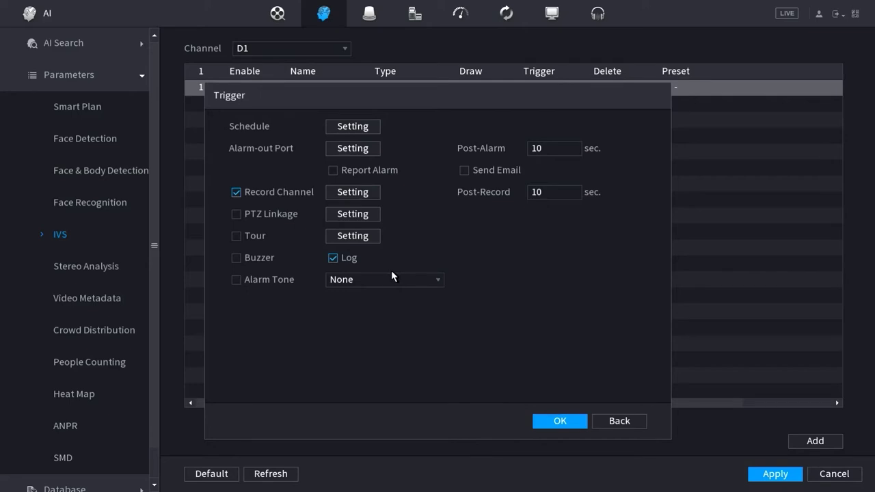
click(560, 421)
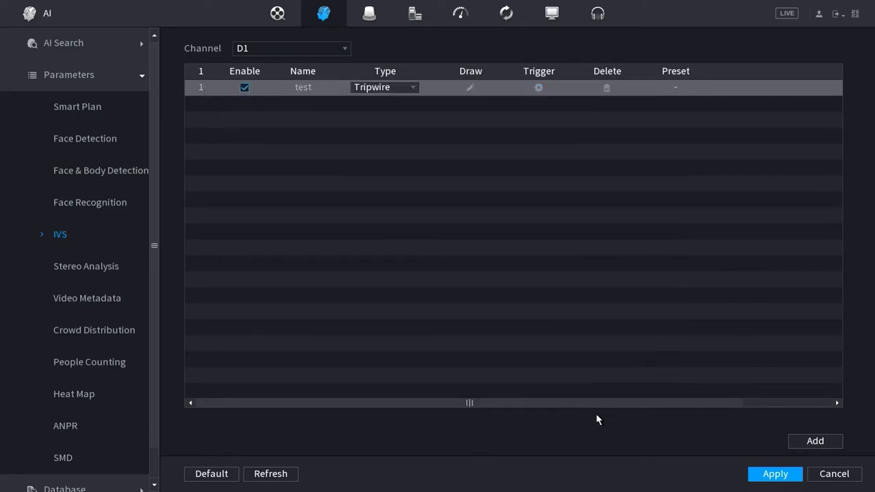
click(775, 480)
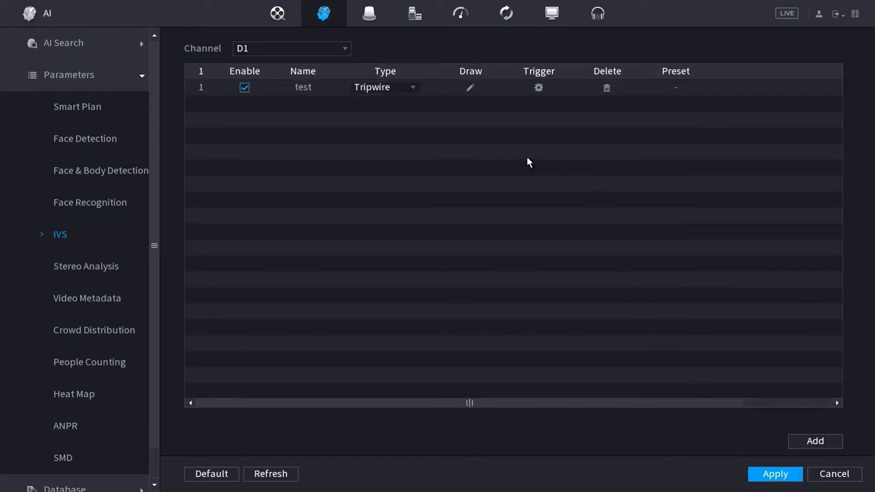
Right-click out of the IVS settings page back to the main menu
right_click(449, 134)
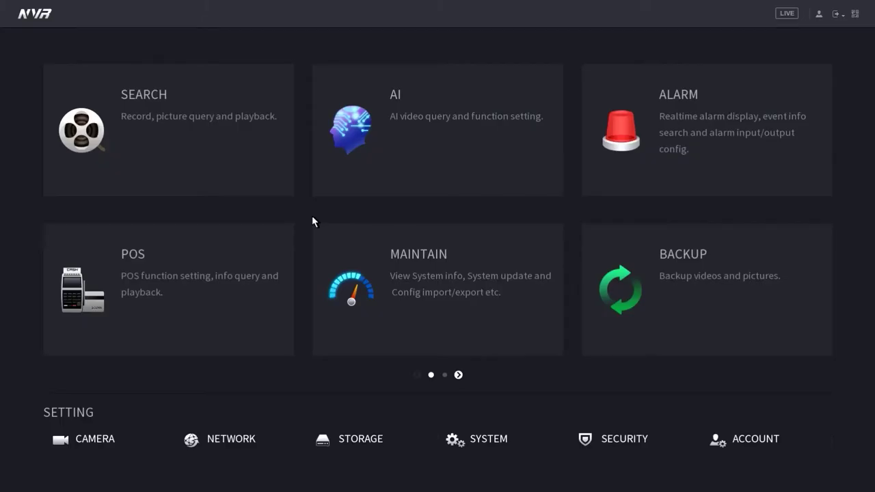
Delete the test tripwire from D1's IVS list and add Rule1 as an Intrusion rule
click(432, 173)
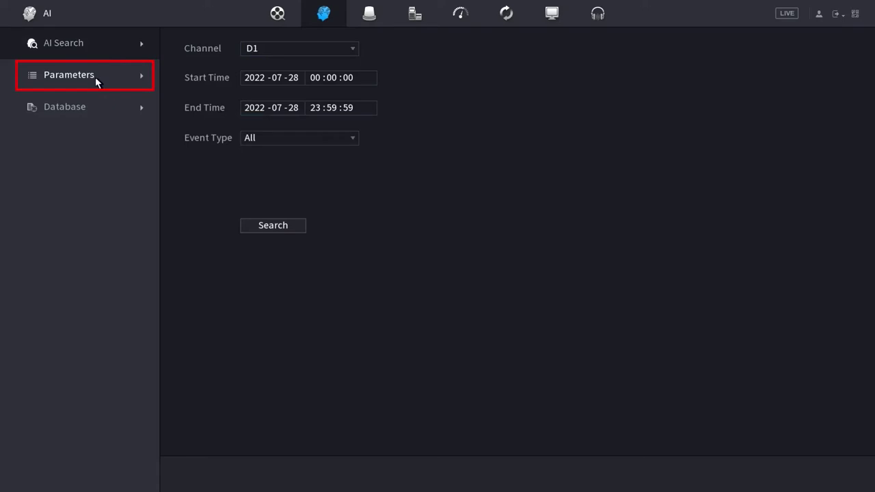
click(95, 77)
click(82, 239)
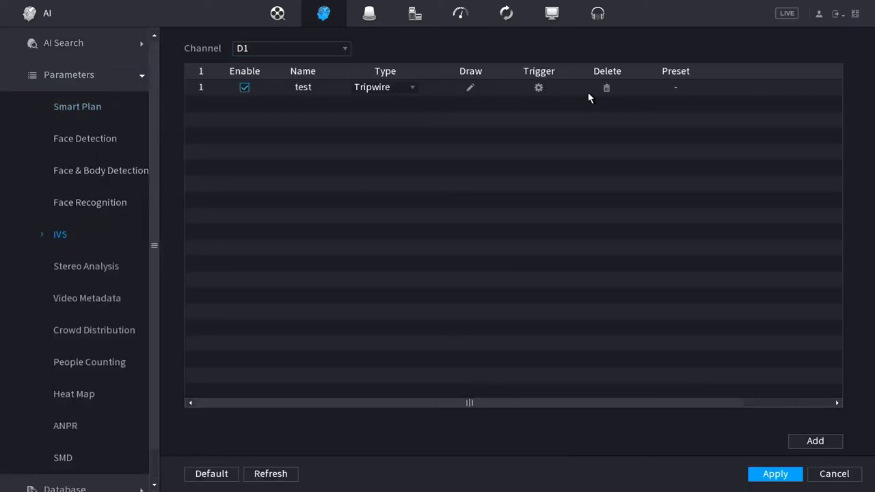
click(606, 88)
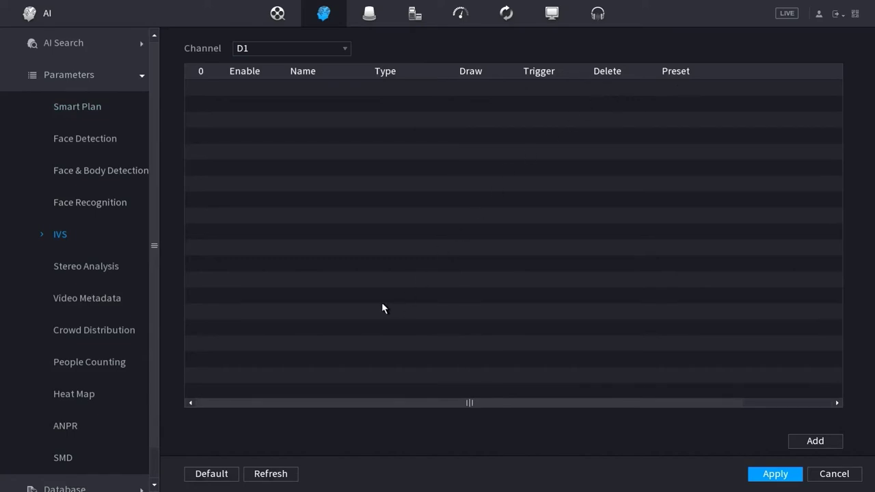
click(803, 441)
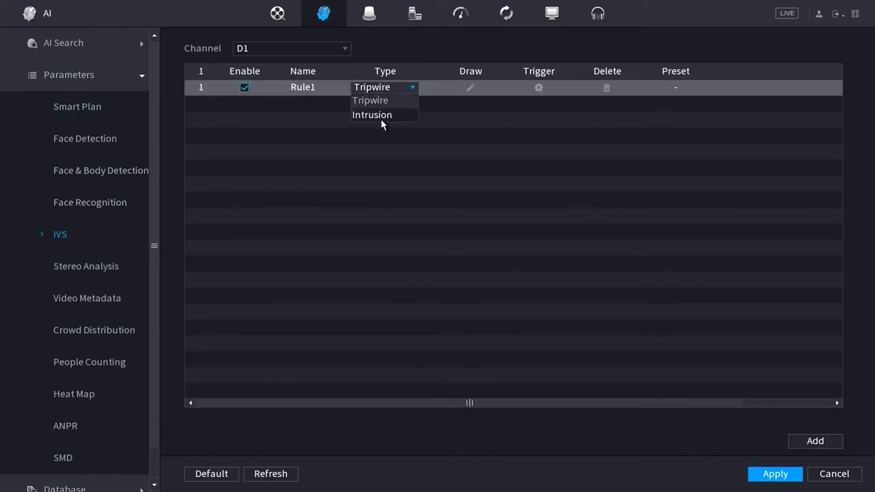
click(381, 116)
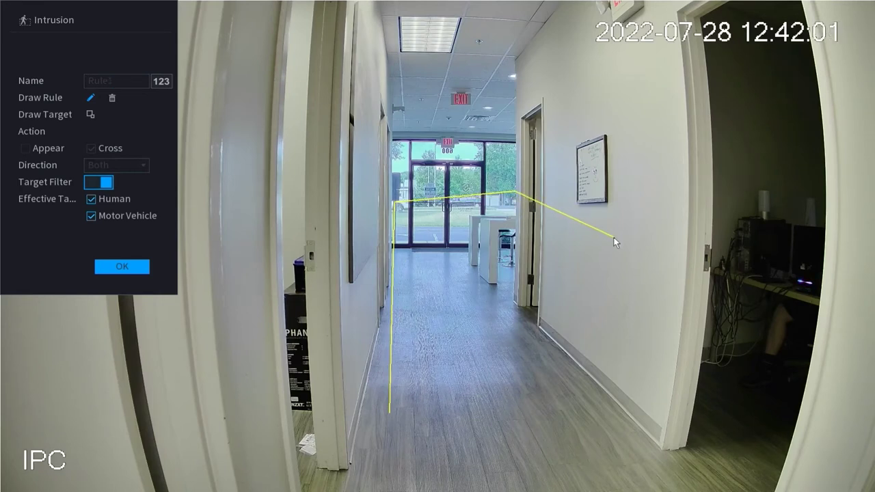
Place the last hallway corners and close Rule1's intrusion area polygon
click(623, 243)
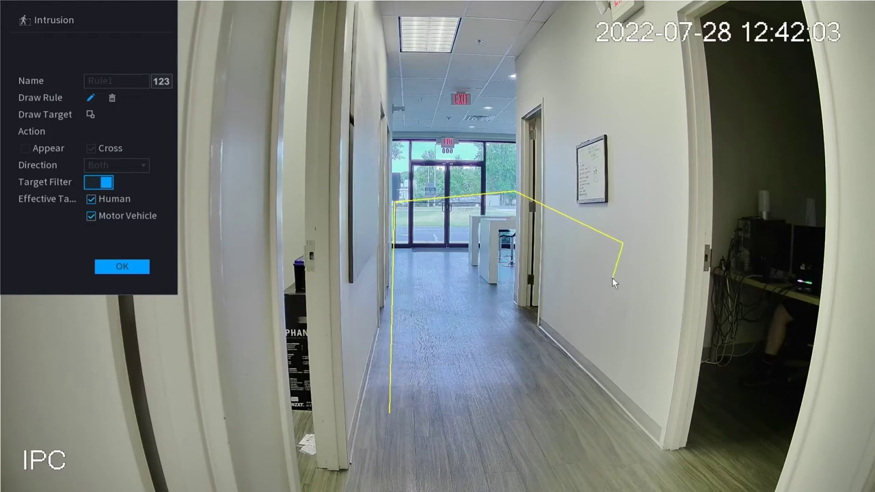
click(609, 395)
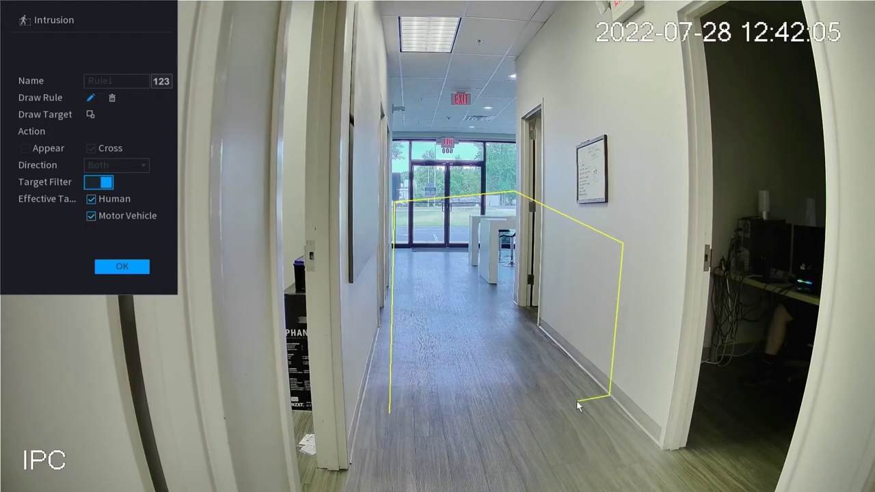
right_click(441, 425)
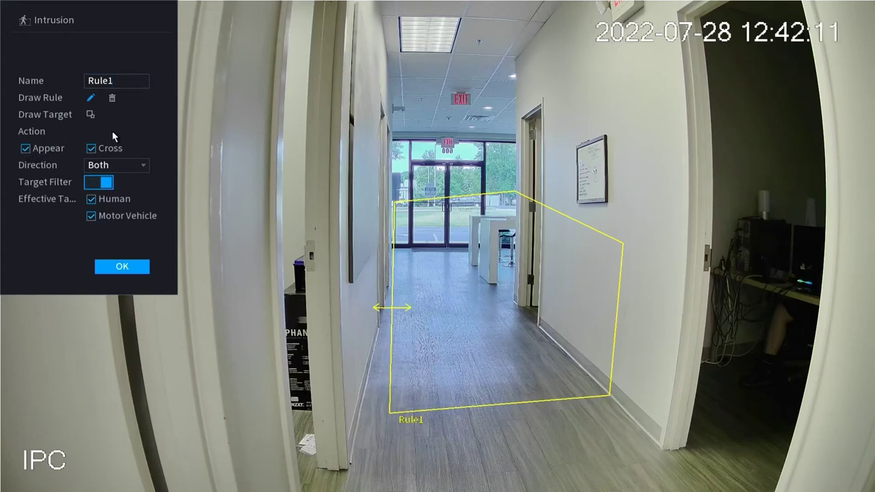
Save Rule1's intrusion area and review its alarm trigger settings
click(123, 267)
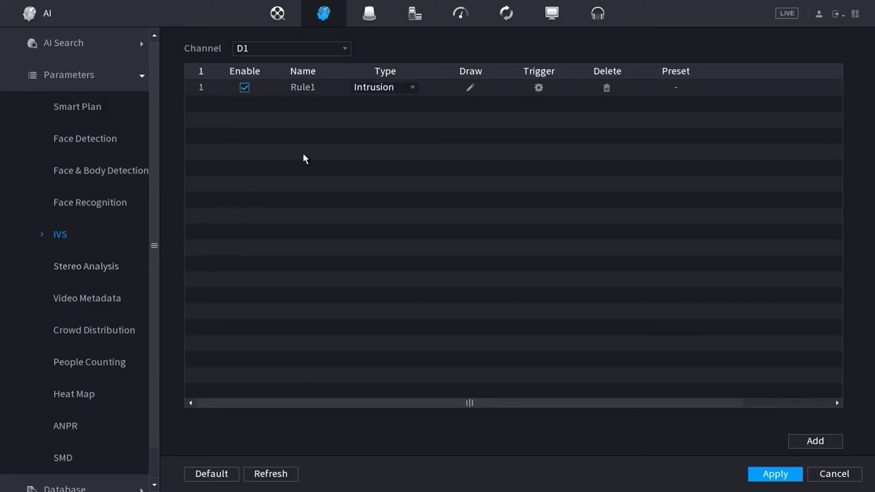
click(538, 88)
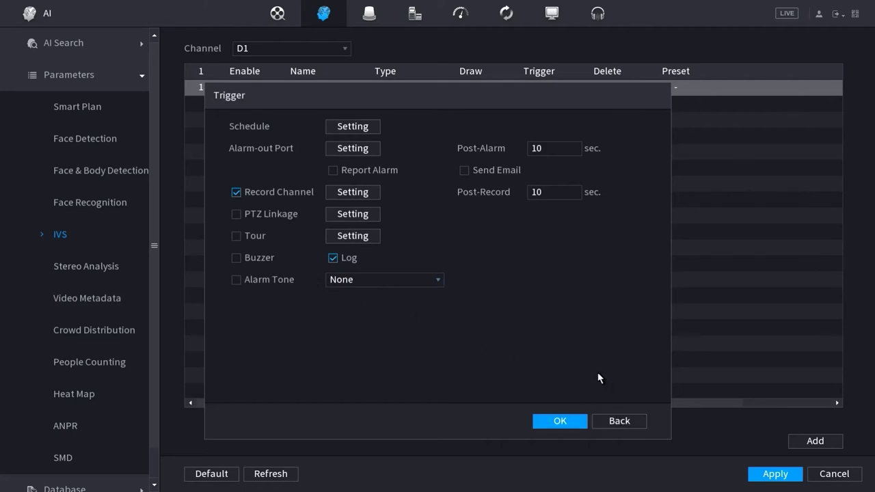
click(579, 420)
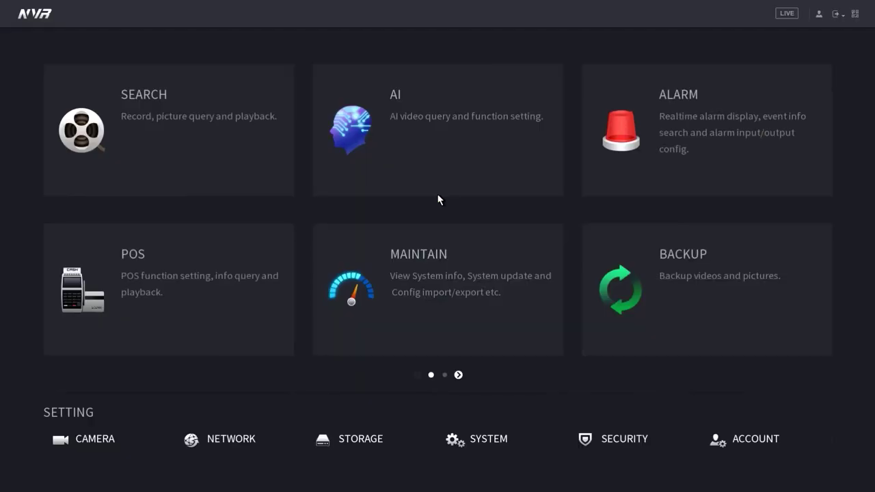
click(436, 185)
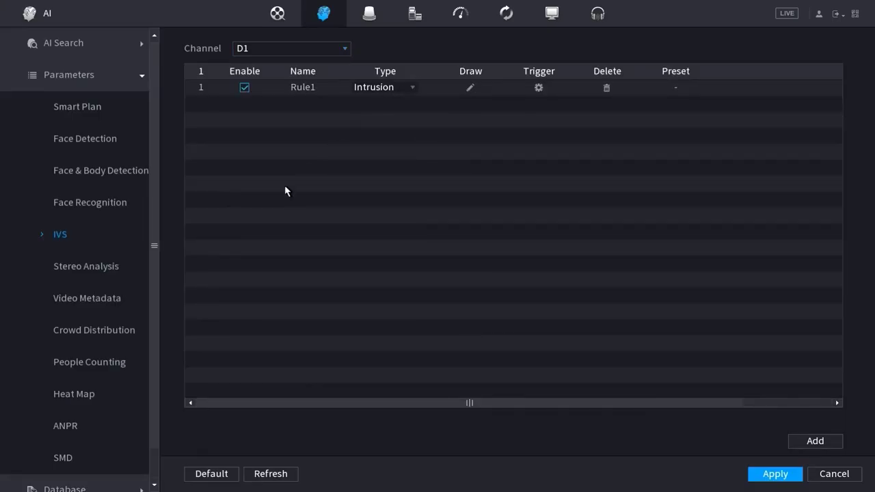
Erase Rule1's drawn intrusion area, start a new outline, then add a second rule to D1
click(471, 89)
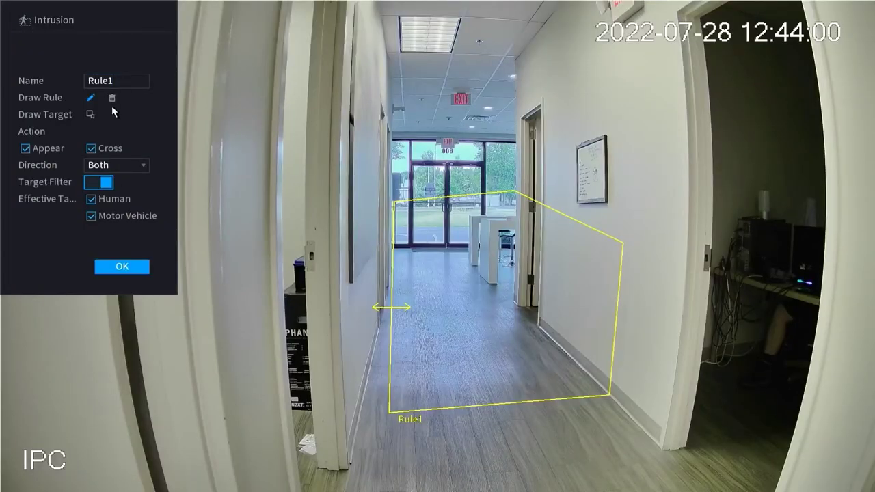
click(112, 100)
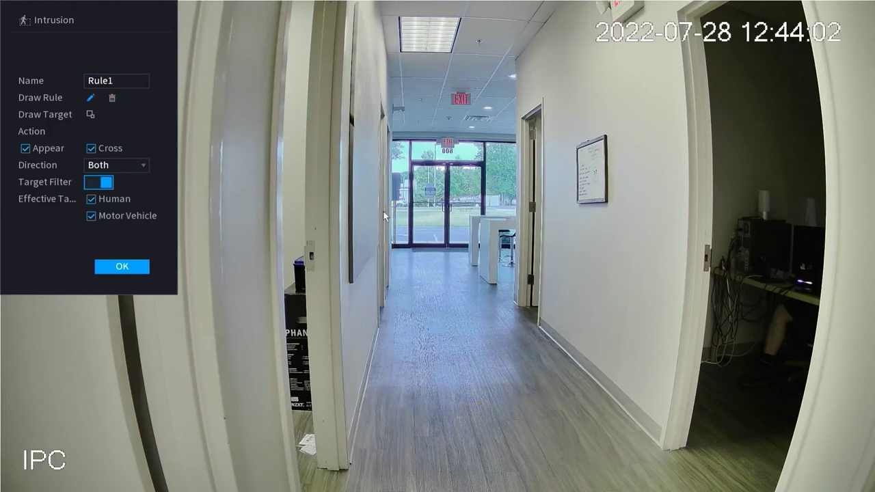
click(411, 164)
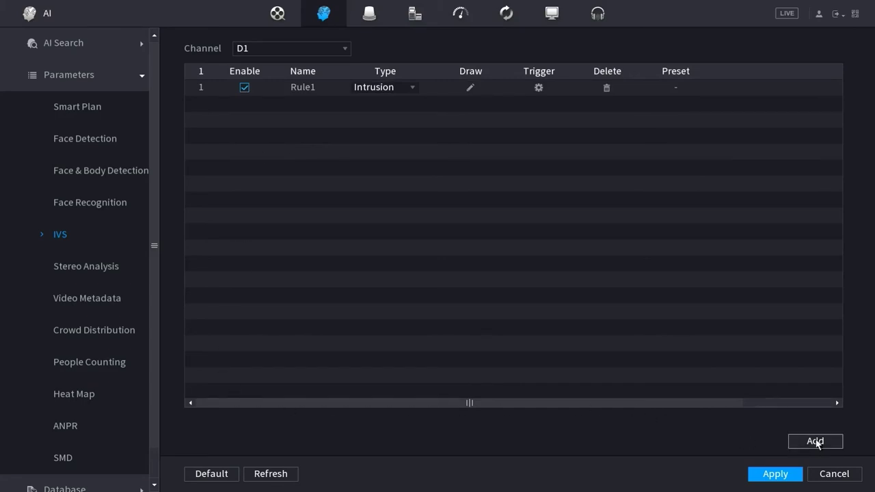
click(815, 441)
Make Rule2 an Intrusion rule outlining the right-hand office doorway, then save its area
click(387, 104)
click(390, 130)
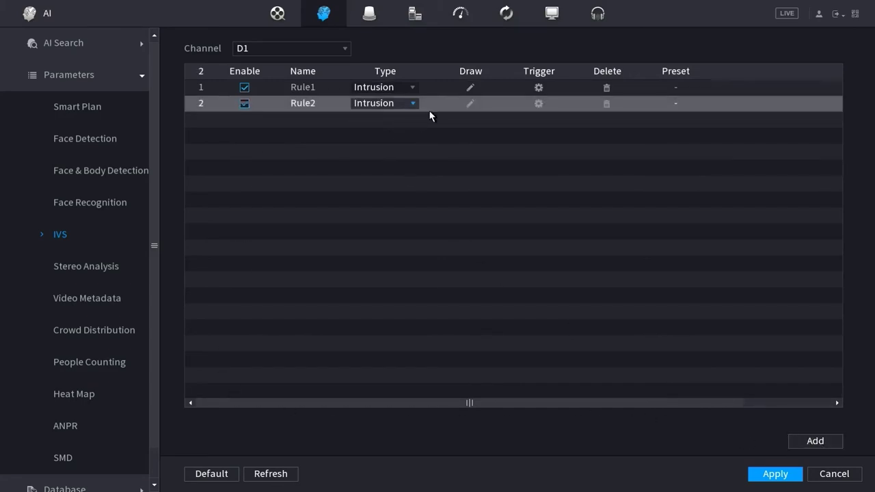
click(468, 103)
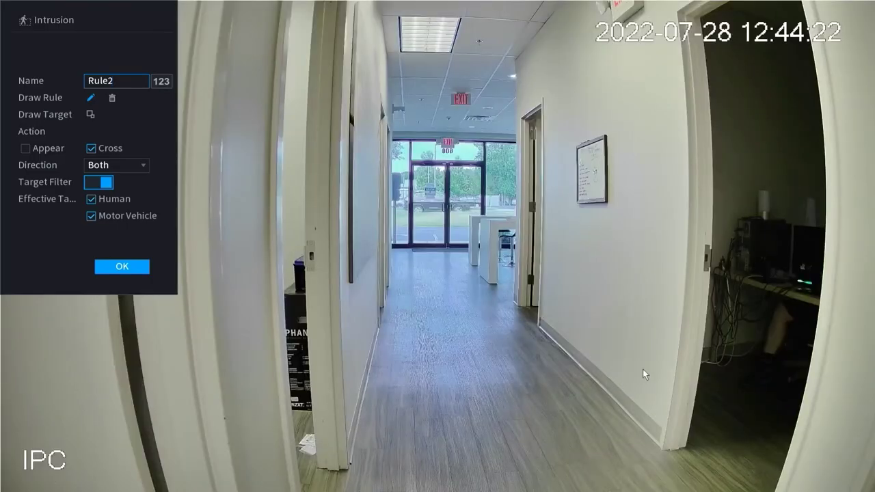
click(677, 440)
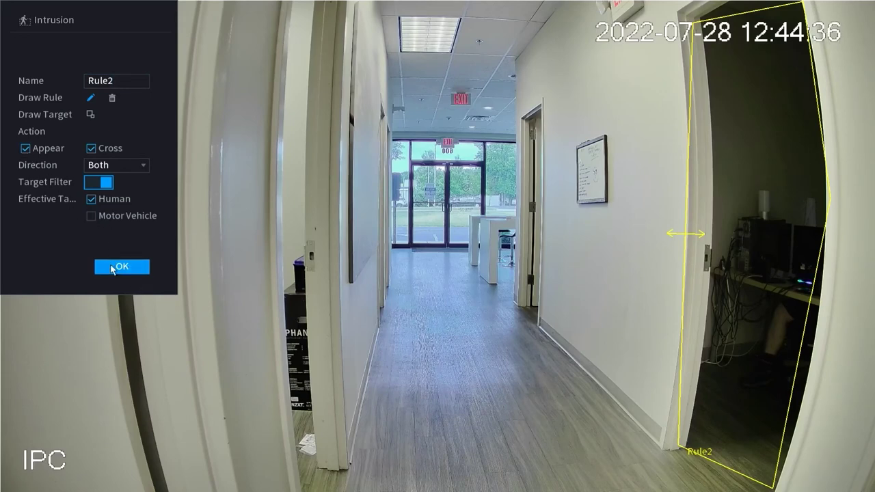
click(110, 266)
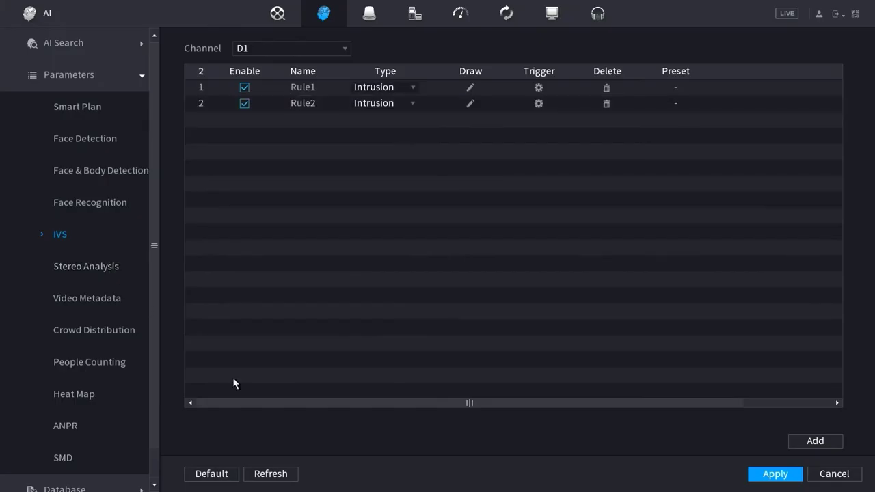
Add Rule3 to channel D1 and change its type from Tripwire to Intrusion
click(798, 444)
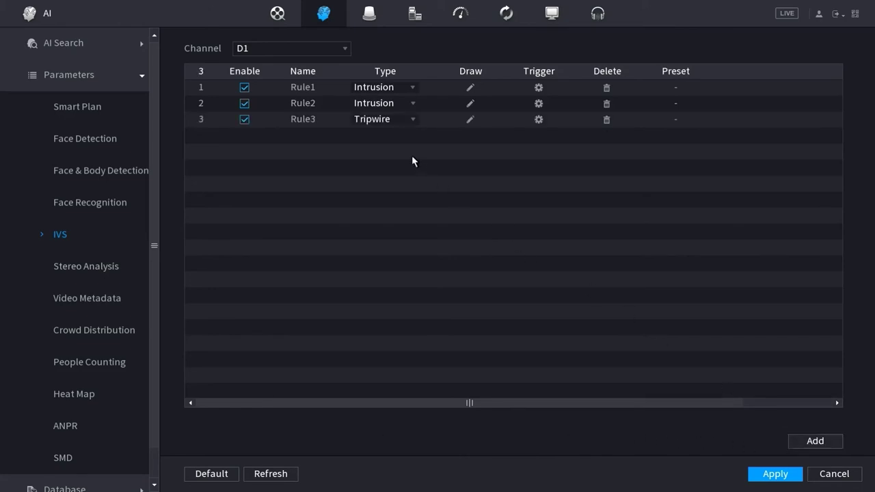
click(392, 120)
click(390, 145)
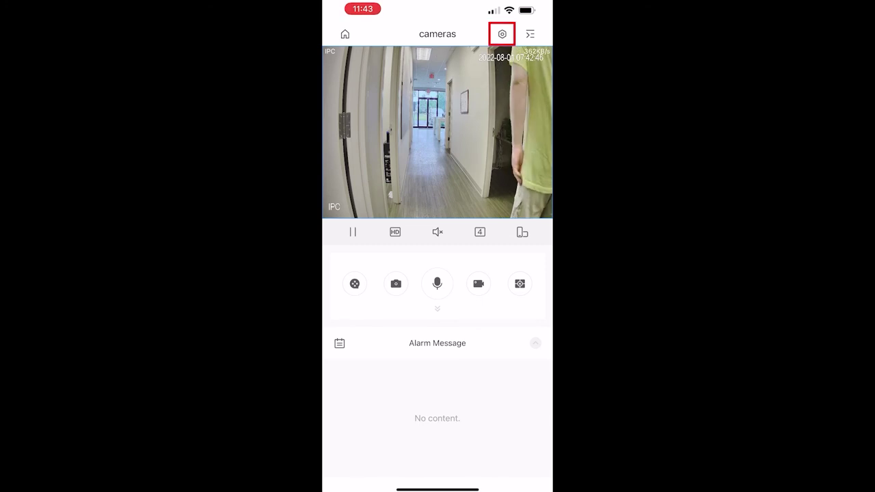
Enable Intrusion Alarm in the cameras device's alarm subscription settings and save
click(502, 34)
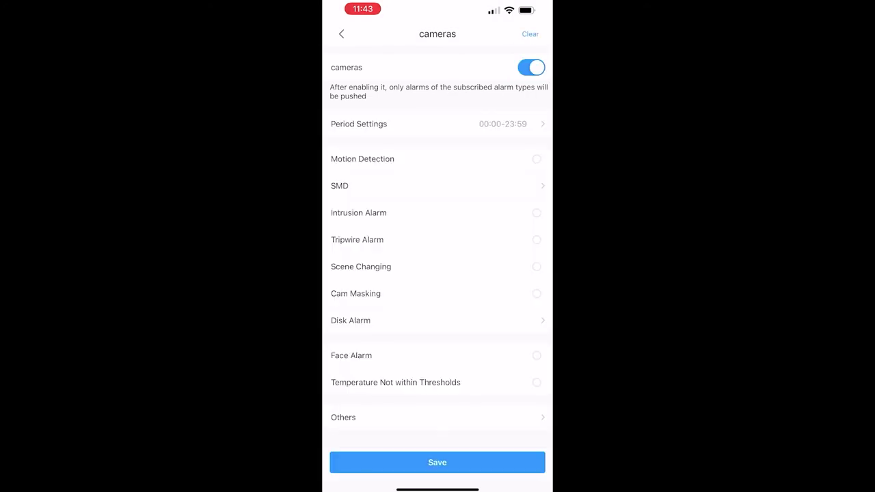
click(536, 213)
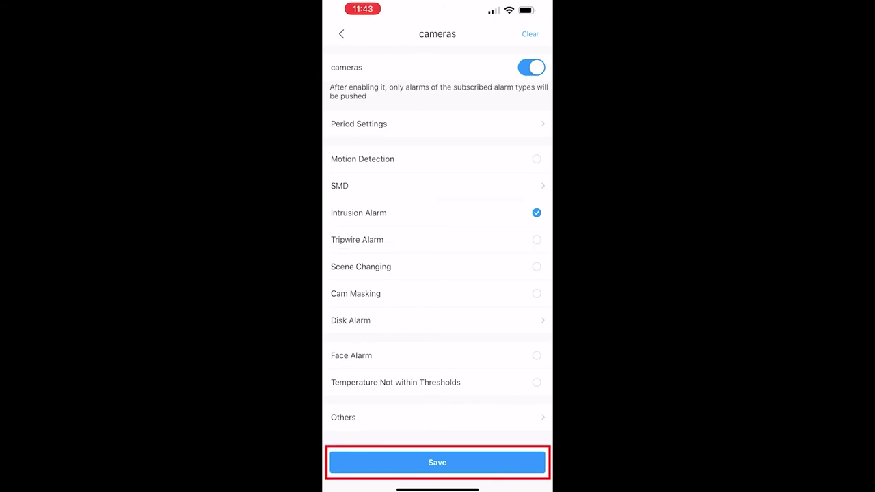
click(437, 462)
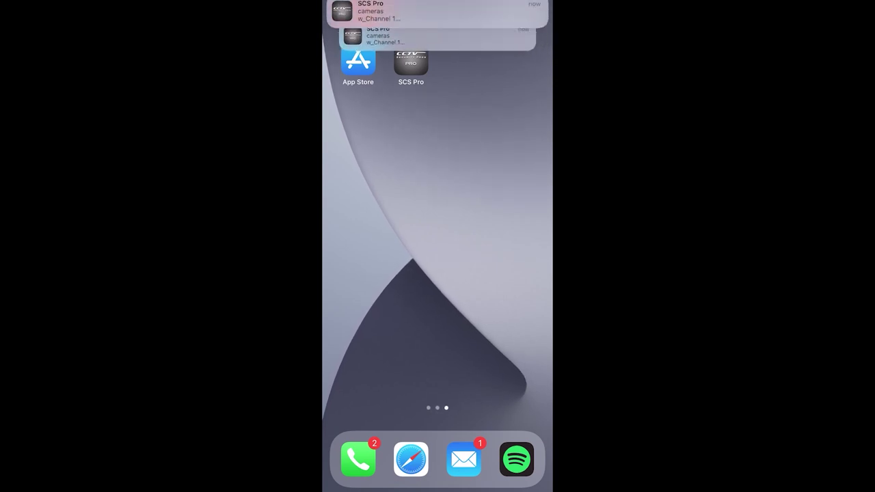
Go from the intrusion notification to the cameras-IPC list and view the 07:43:22 Intrusion Alarm-Human entry
click(437, 36)
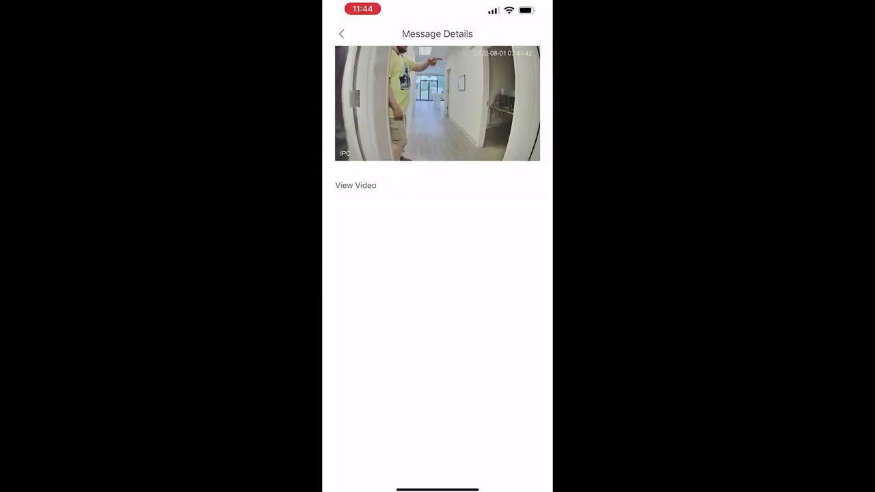
click(341, 33)
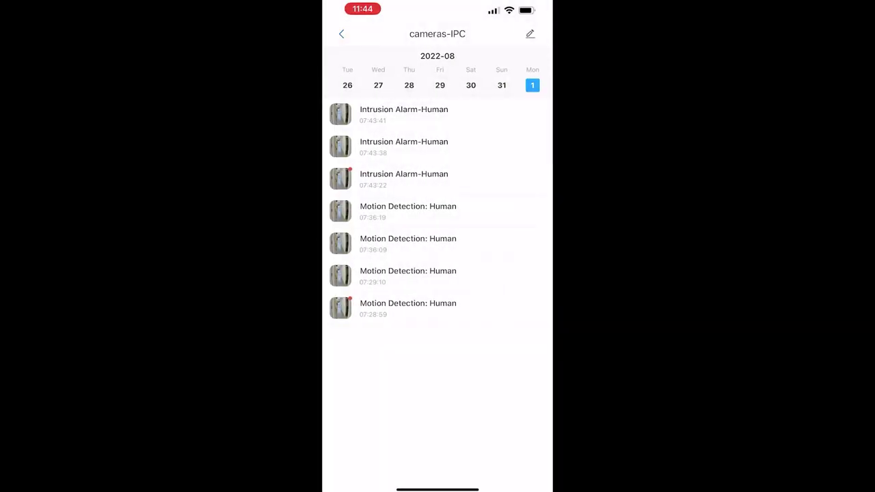
click(404, 178)
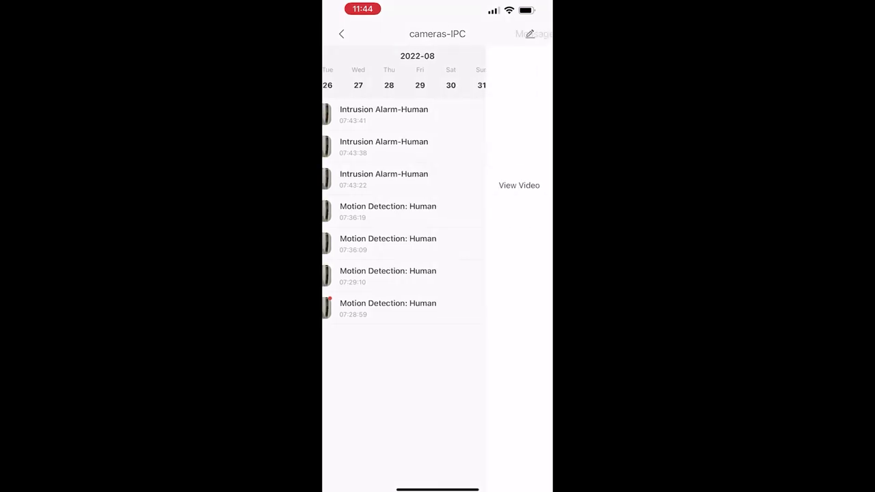